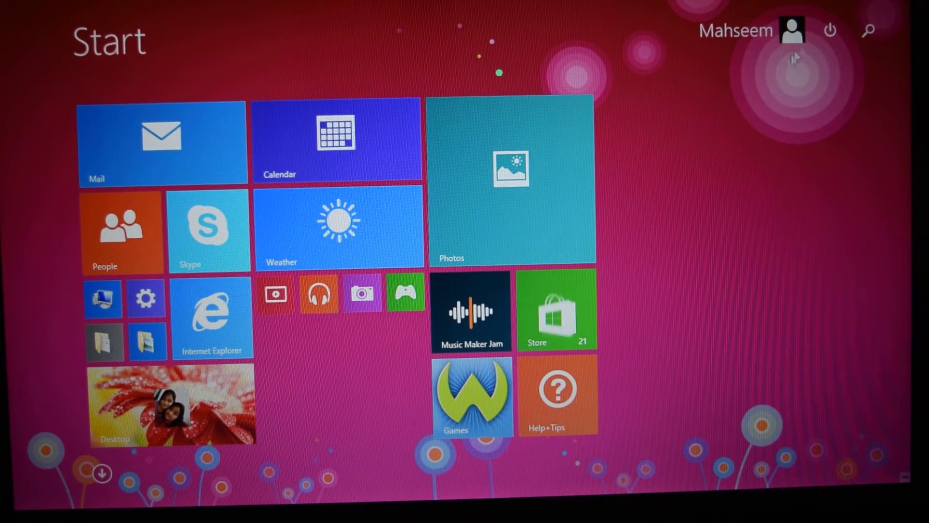
Step: Restart Windows 8.1 from the Start screen's power menu
{"action": "left_click", "coordinate": [830, 33]}
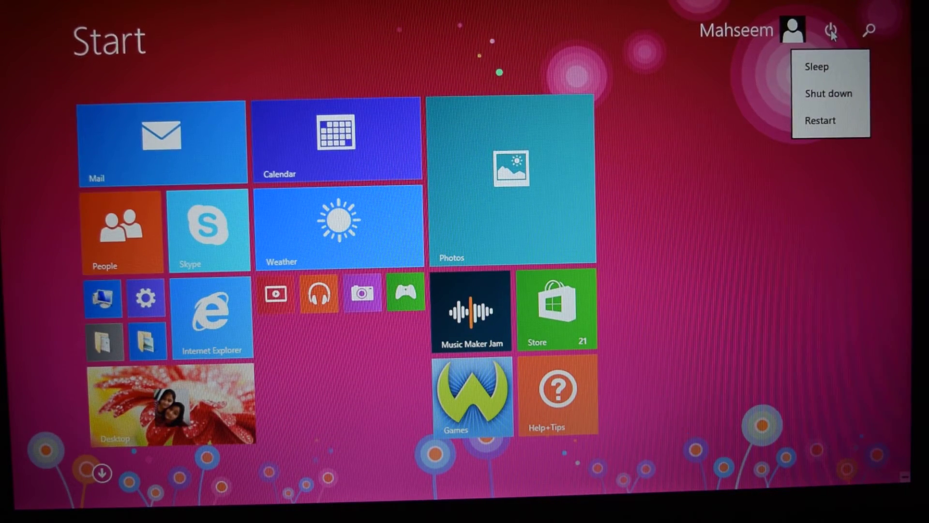
{"action": "left_click", "coordinate": [821, 123]}
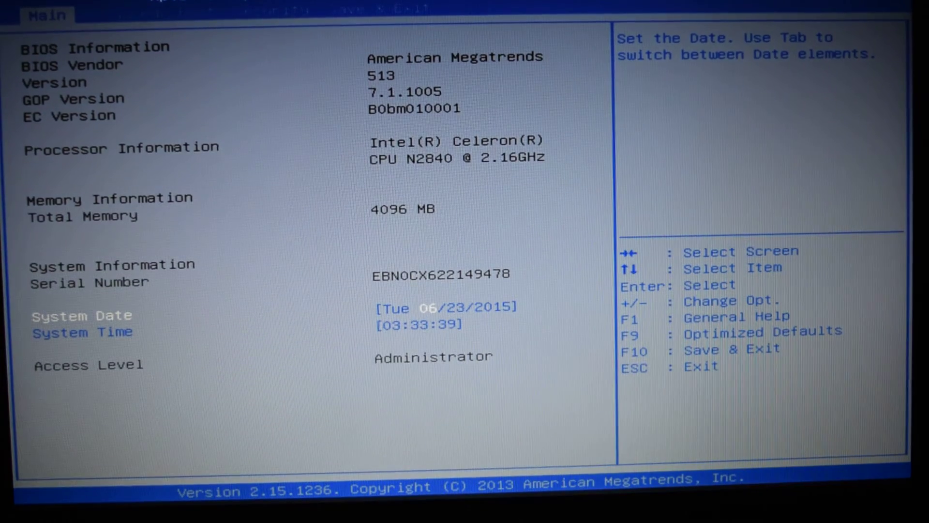
Step: On the Boot tab, make SanDisk Cruzer Boot Option #1 and request save-and-exit with F10
{"action": "key", "text": "Right"}
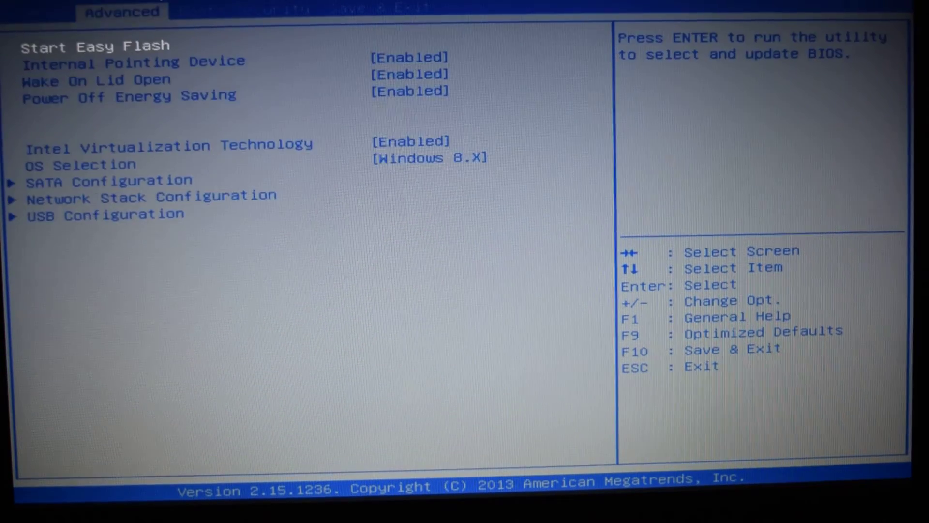
{"action": "key", "text": "Right"}
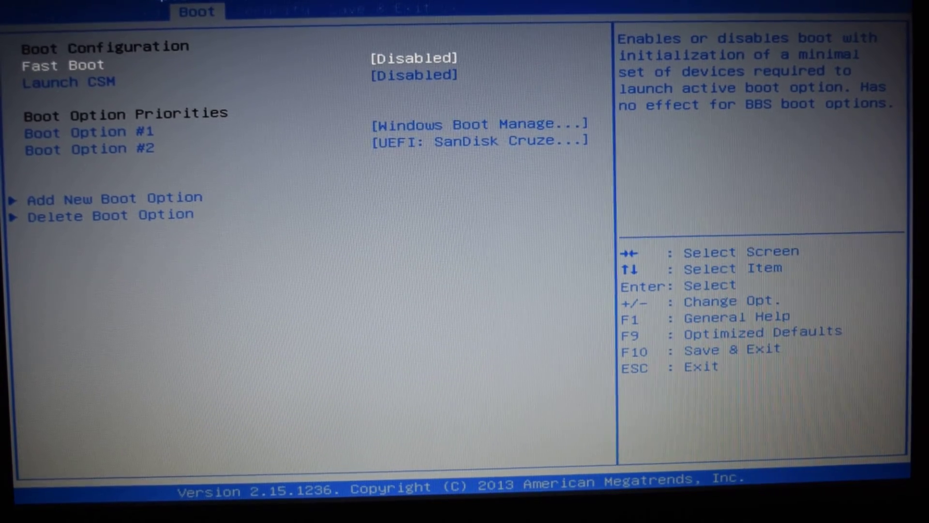
{"action": "key", "text": "Down"}
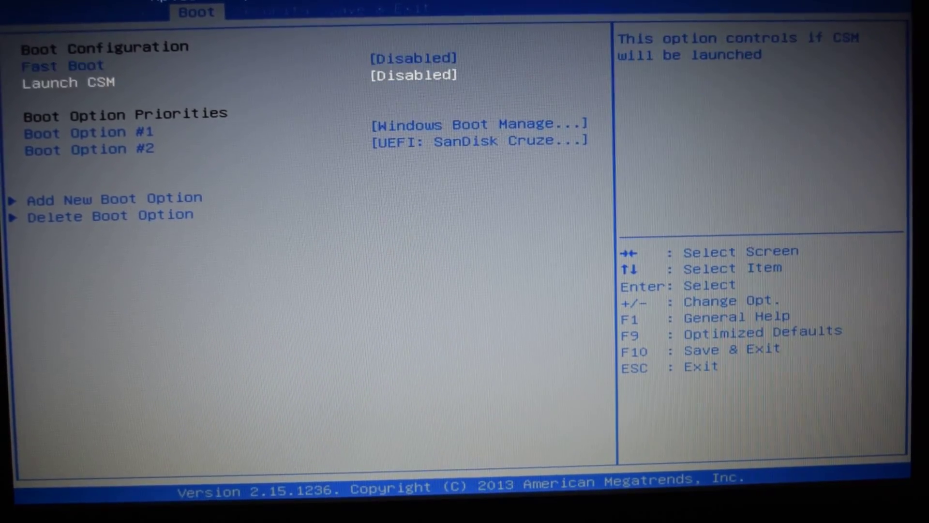
{"action": "key", "text": "Down"}
{"action": "key", "text": "Down"}
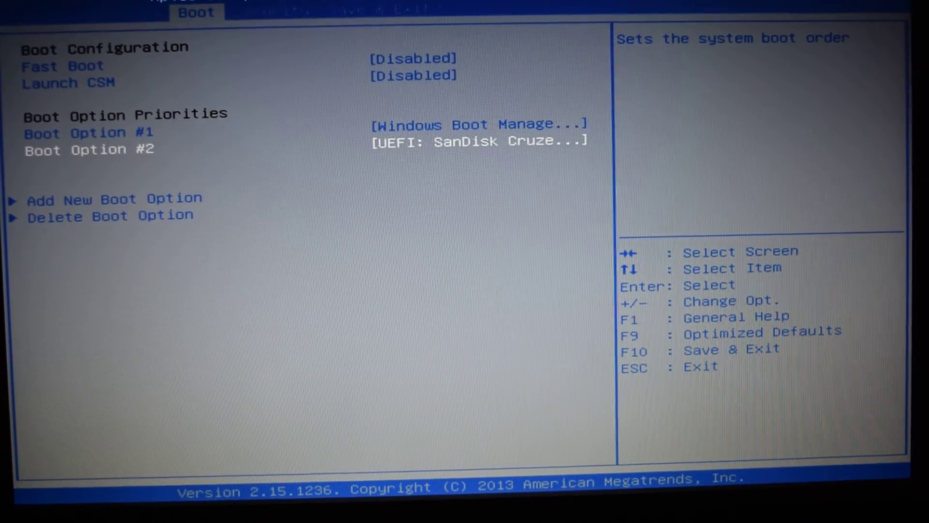
{"action": "key", "text": "Up"}
{"action": "key", "text": "Down"}
{"action": "key", "text": "Up"}
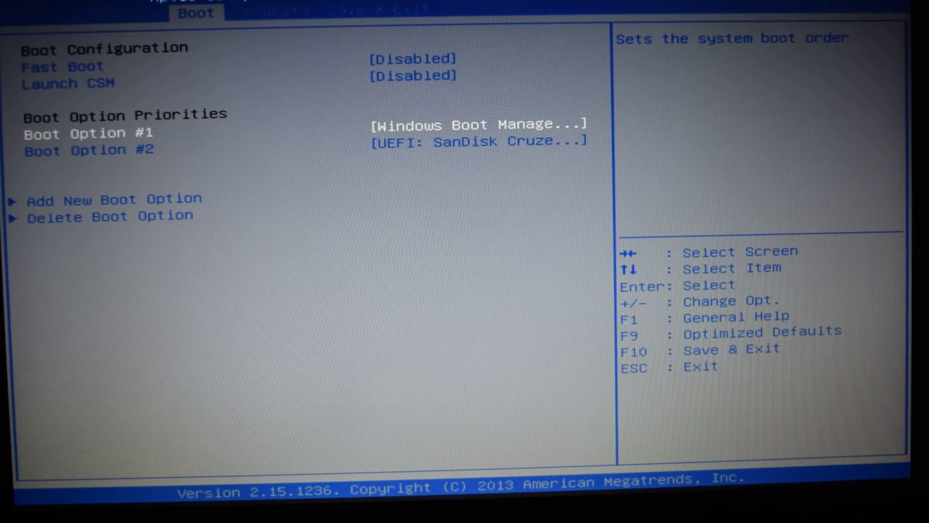
{"action": "key", "text": "plus"}
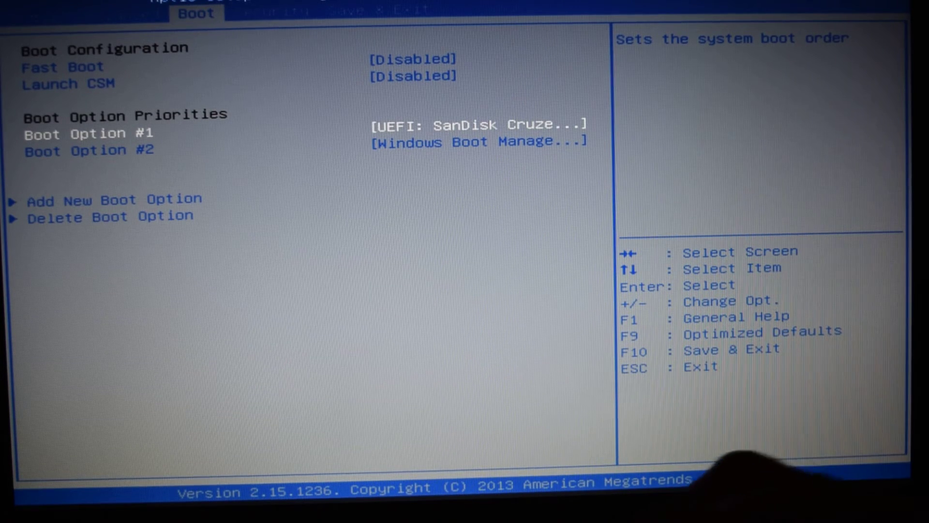
{"action": "key", "text": "F10"}
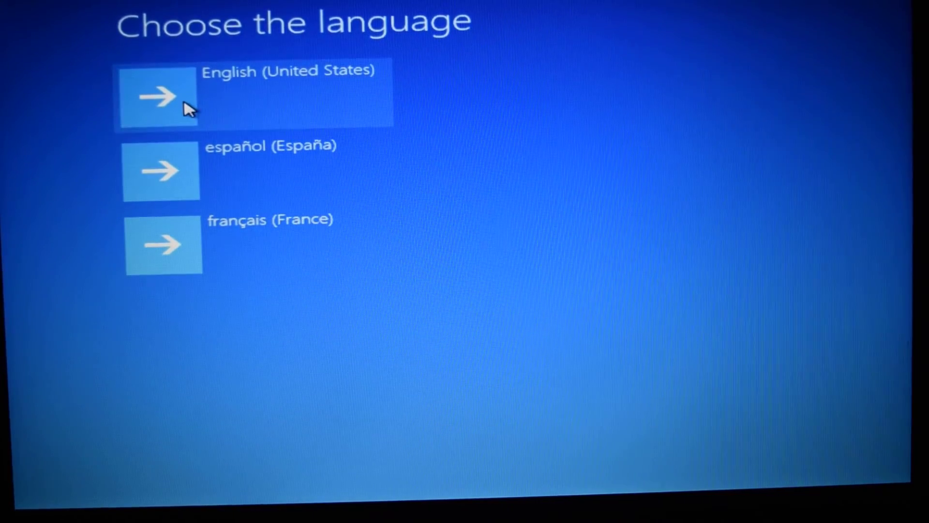
Step: Choose English (United States) and the US keyboard, then Troubleshoot > Reset your PC > Windows 8.1
{"action": "left_click", "coordinate": [184, 108]}
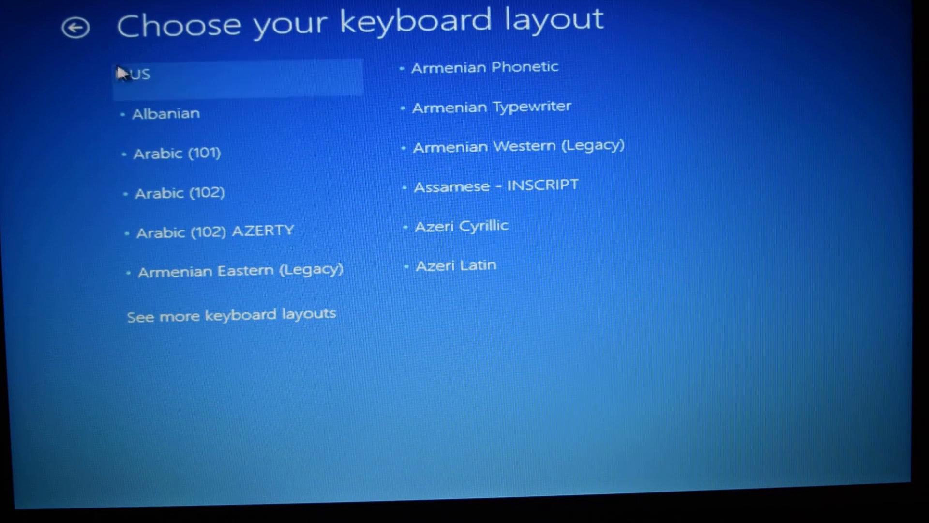
{"action": "left_click", "coordinate": [151, 81]}
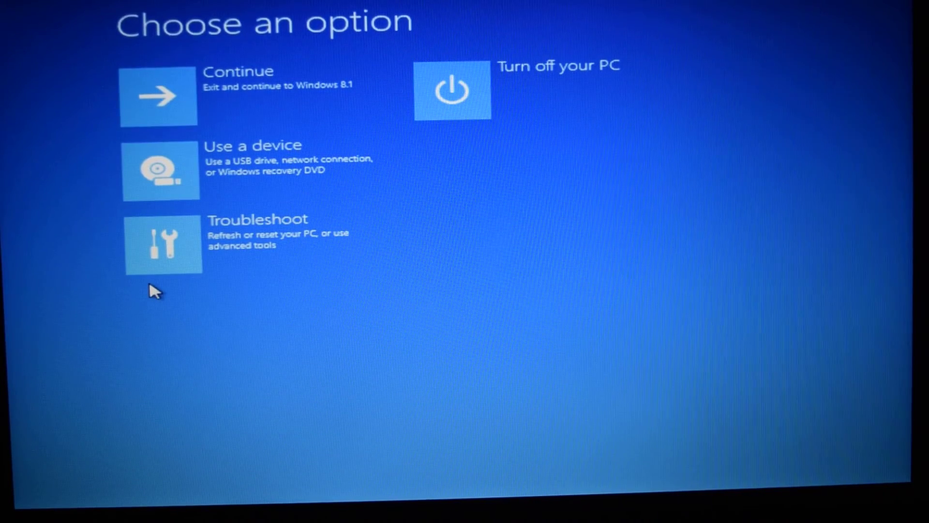
{"action": "left_click", "coordinate": [162, 249]}
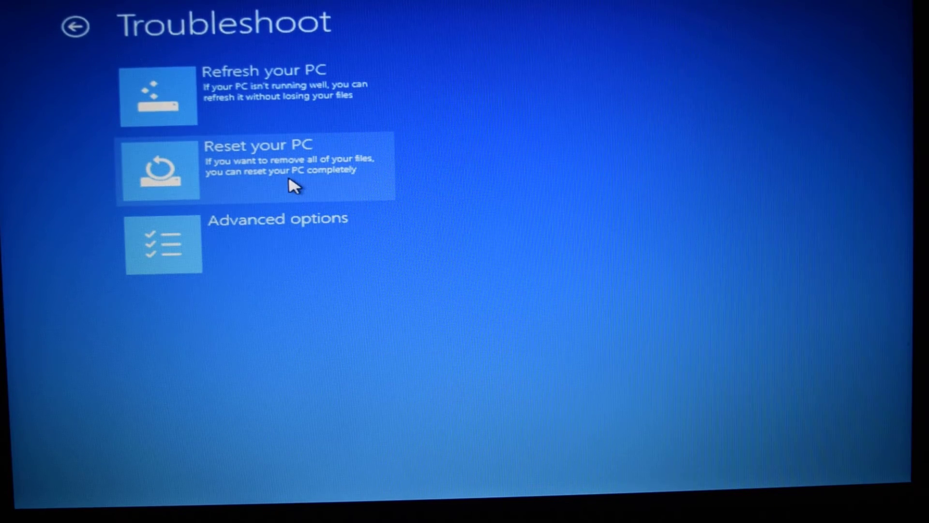
{"action": "left_click", "coordinate": [158, 174]}
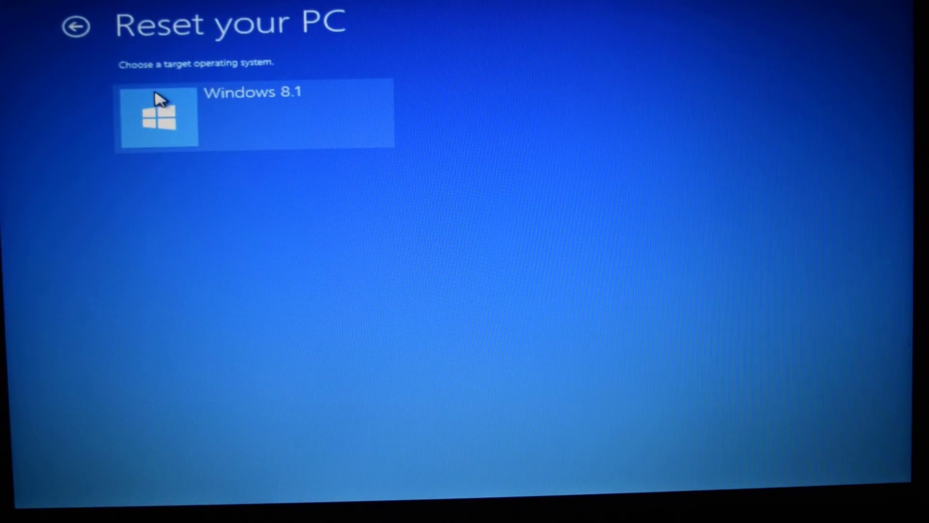
{"action": "left_click", "coordinate": [158, 121]}
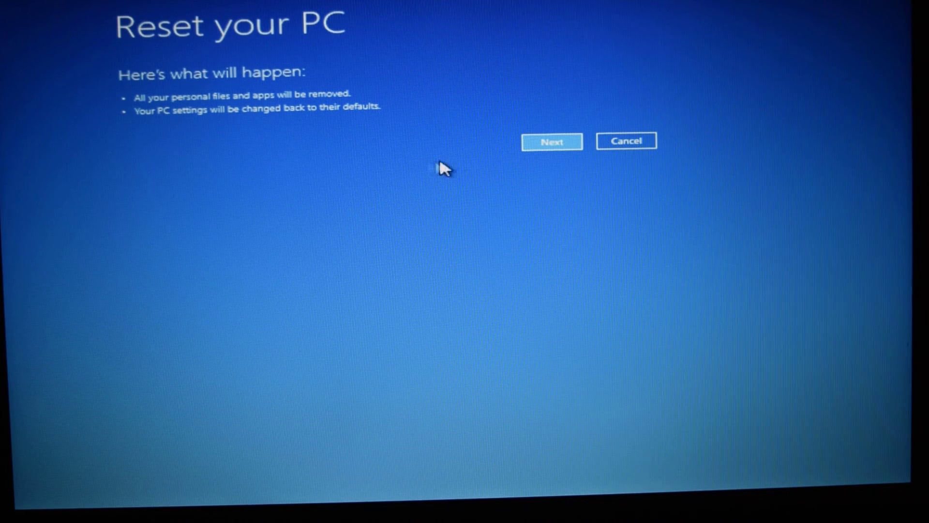
Step: Accept the summary warning that personal files and apps will be removed
{"action": "left_click", "coordinate": [540, 145]}
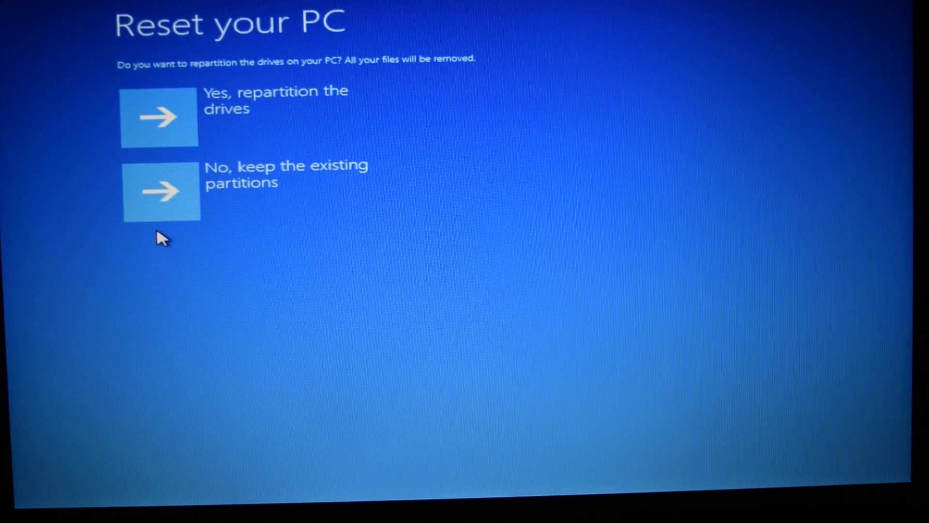
Step: Choose 'No, keep the existing partitions' and then 'Fully clean the drive'
{"action": "left_click", "coordinate": [154, 193]}
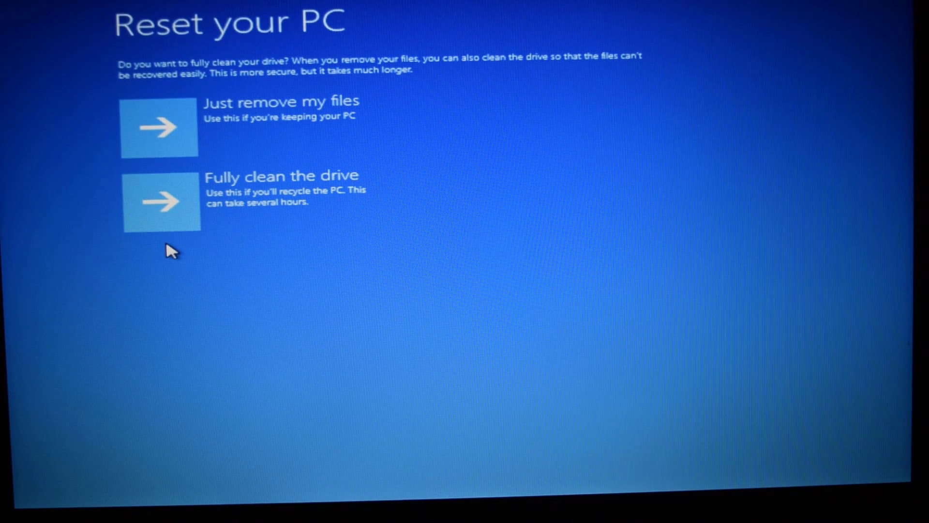
{"action": "left_click", "coordinate": [166, 214]}
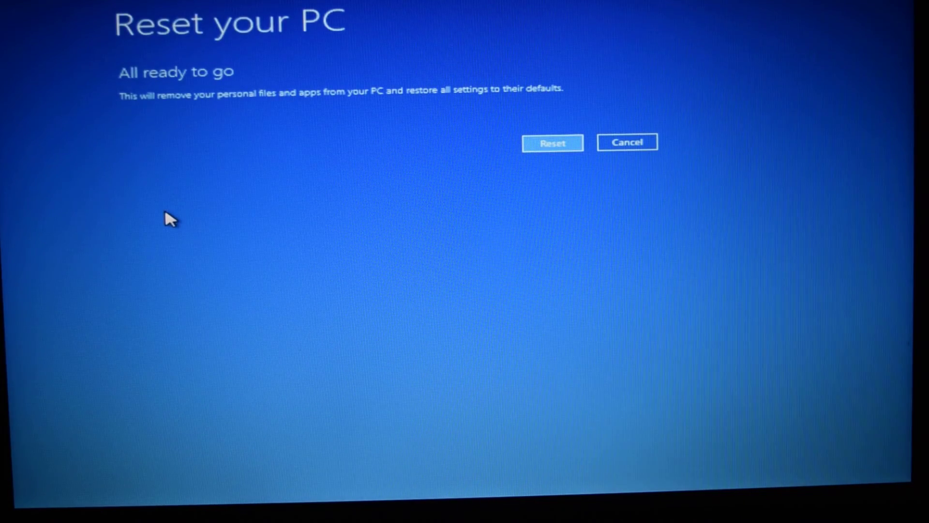